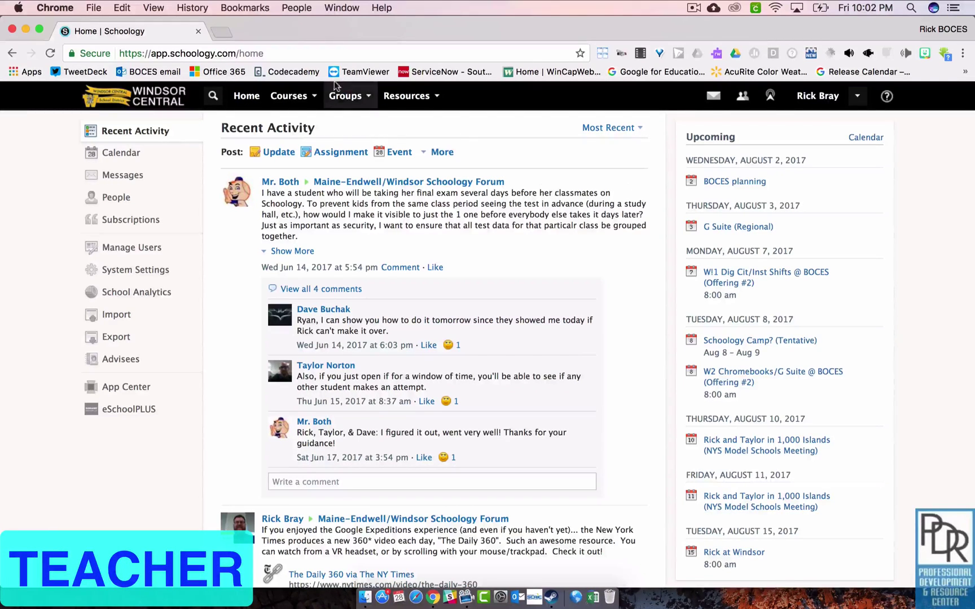
Step: Go to the Windsor Sandbox 2: Section 1 materials and begin adding a new assignment
click(305, 96)
click(330, 150)
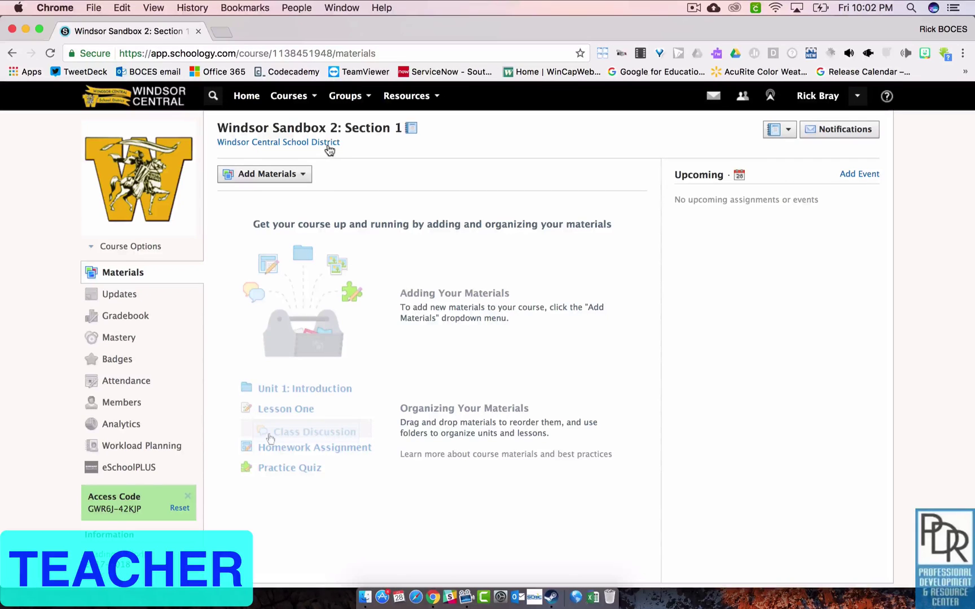
click(279, 176)
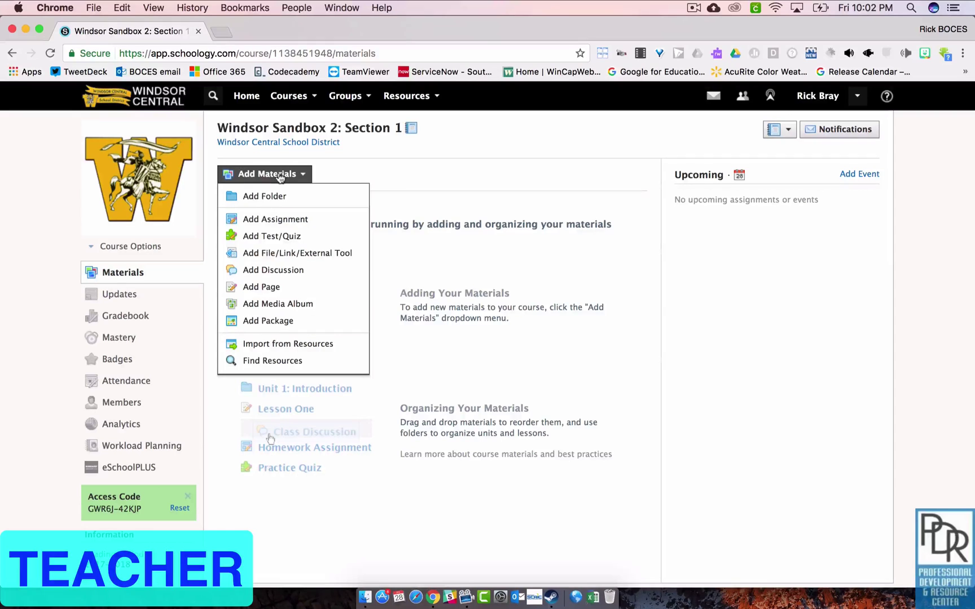
click(276, 218)
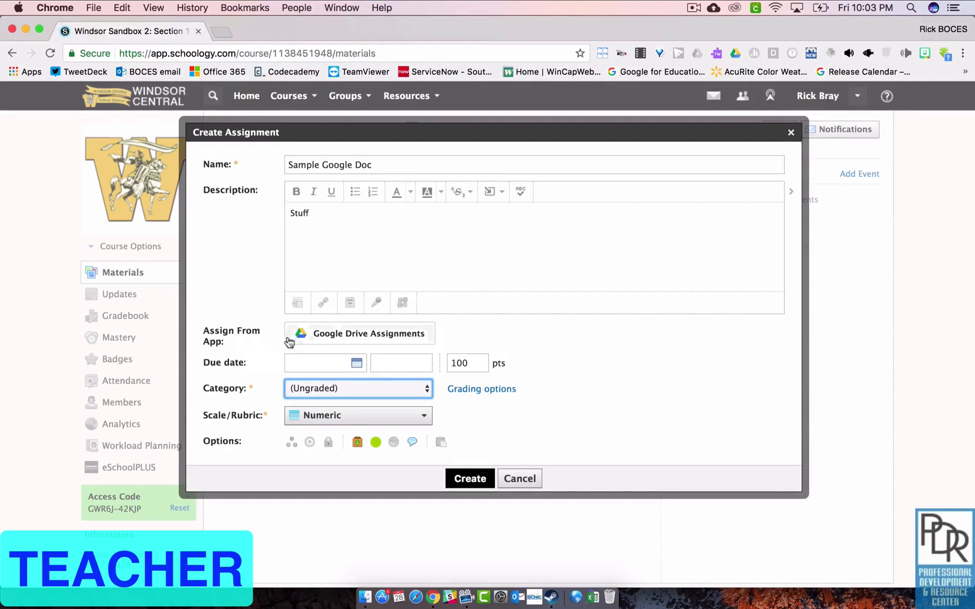
Step: Attach the CLASS ASSIGNMENT TEMPLATE Google Doc from Google Drive to the assignment
click(358, 337)
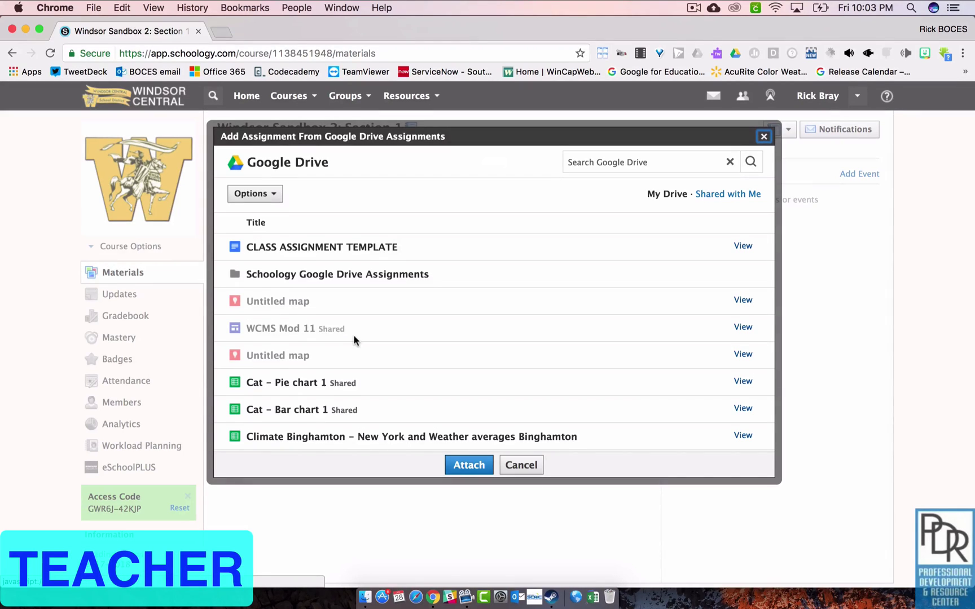
click(426, 254)
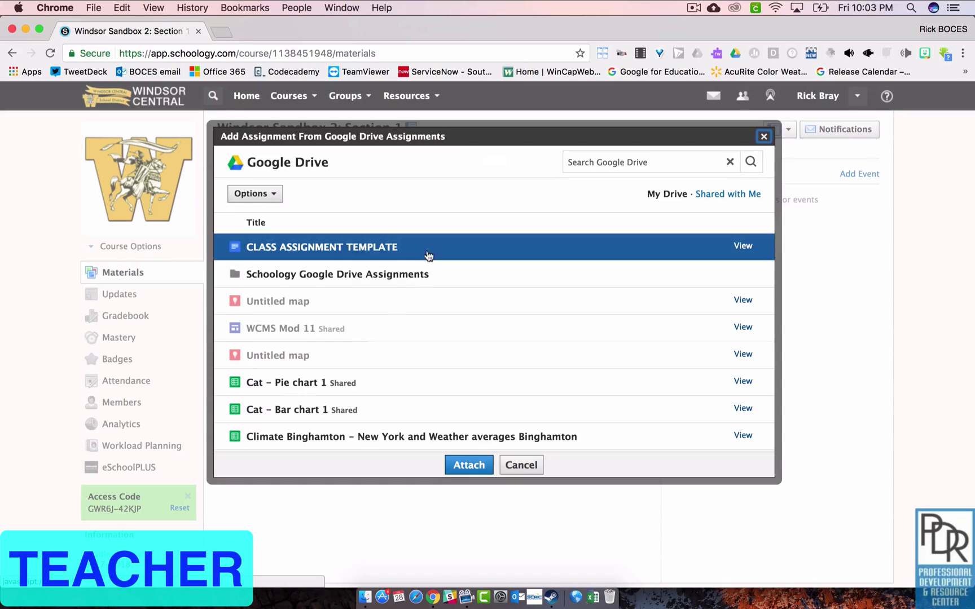
click(452, 464)
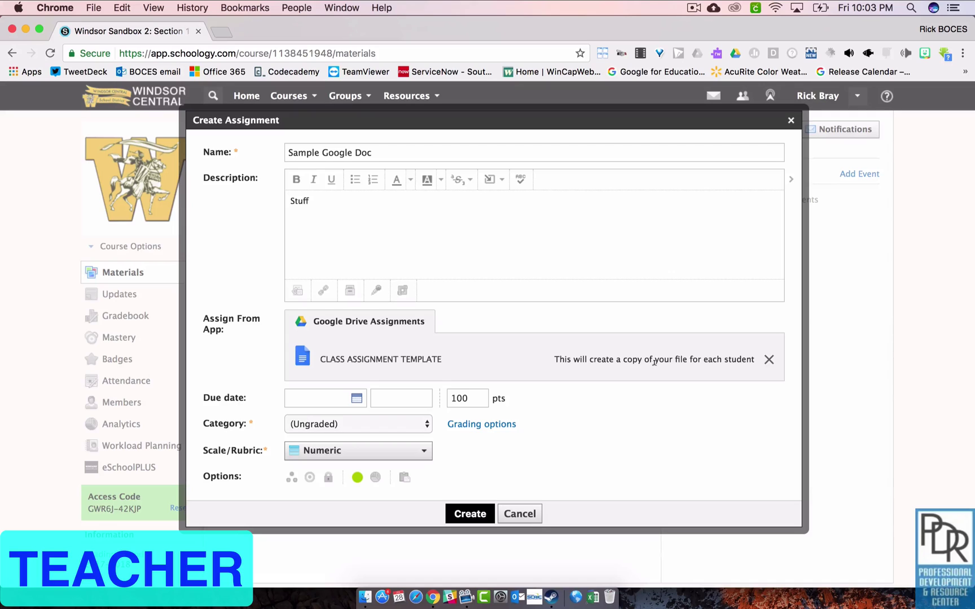
Step: Save the Sample Google Doc assignment with the Create button
click(472, 515)
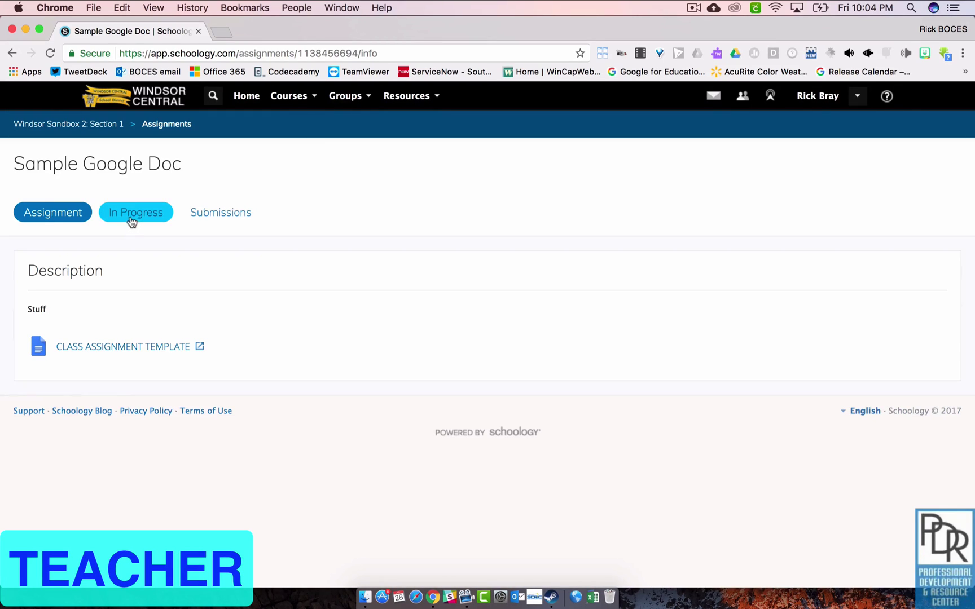
Step: Check the assignment's In Progress list for students working on it
click(130, 220)
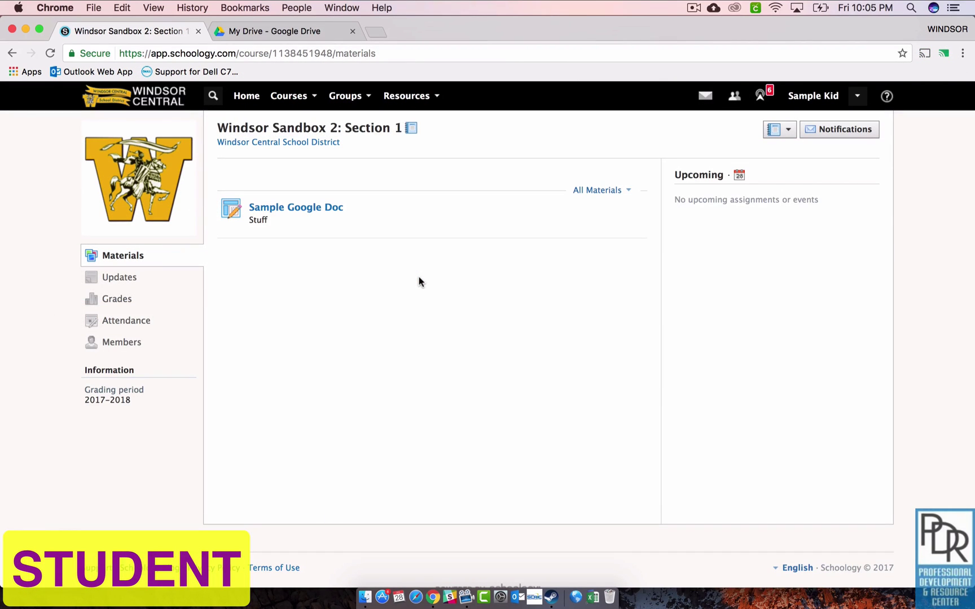
Step: Open the My Document tab of the Sample Google Doc assignment as the student
click(311, 209)
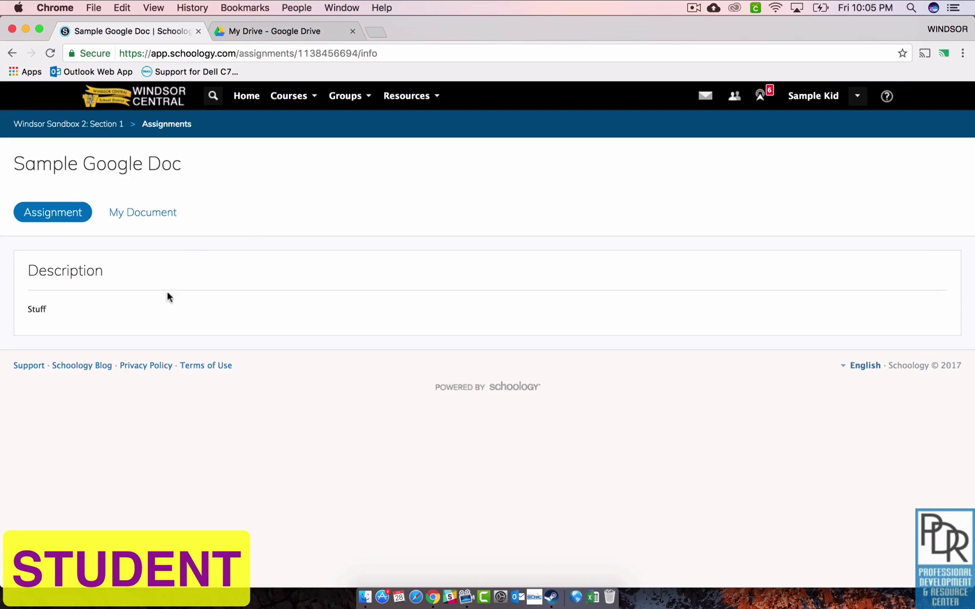
click(165, 218)
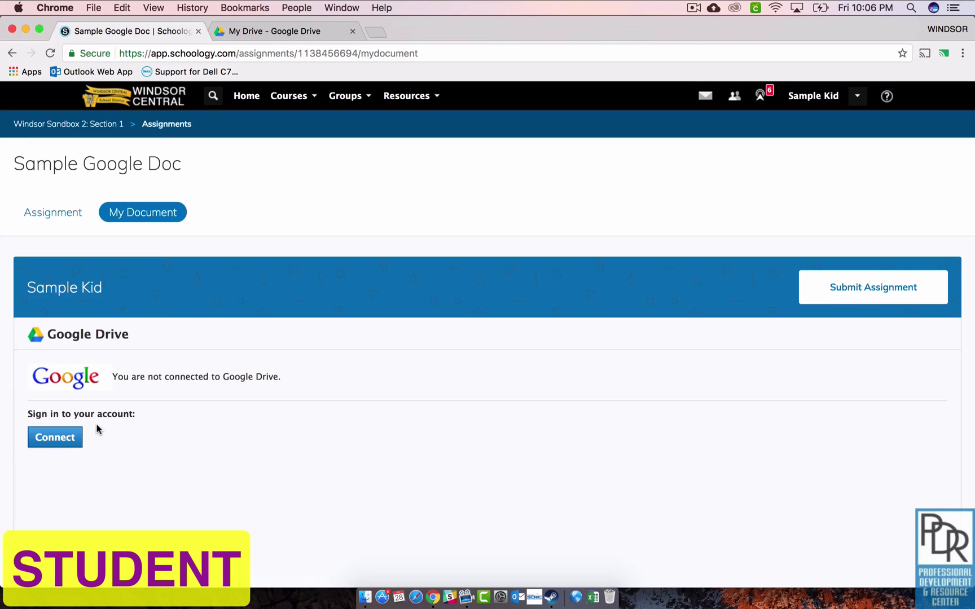
Step: Connect the student's Google account and allow access to Drive files
click(55, 437)
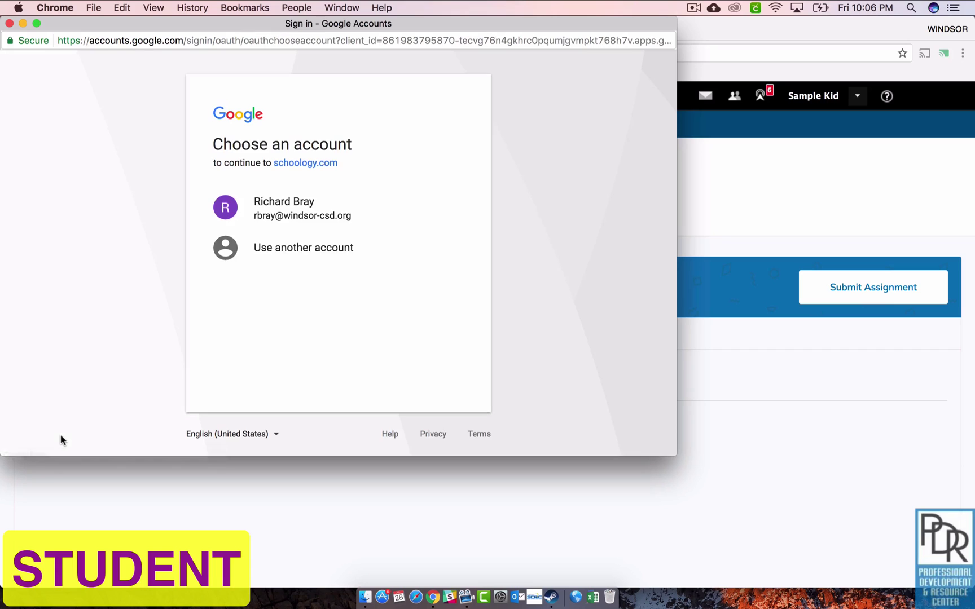
click(292, 216)
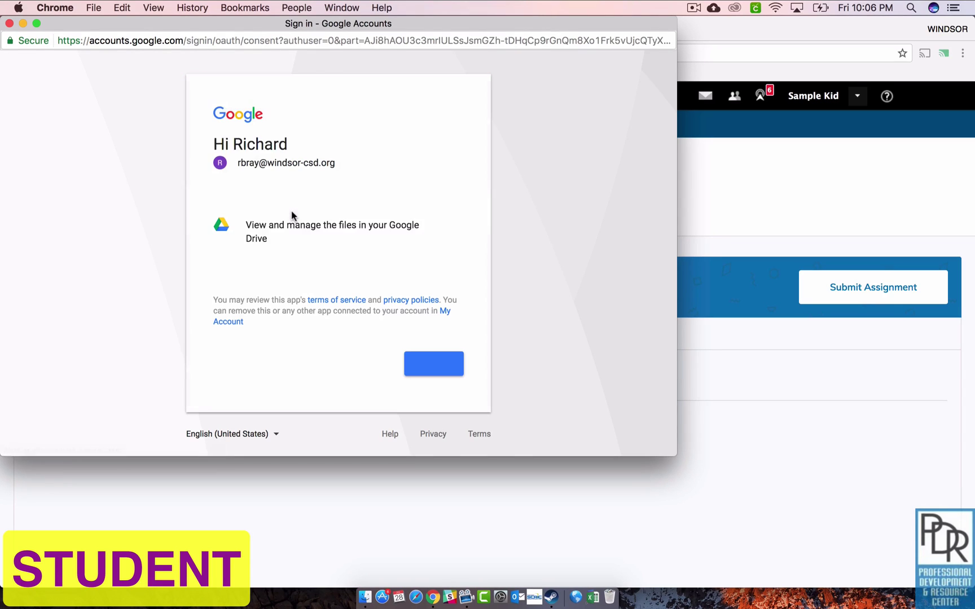
click(433, 363)
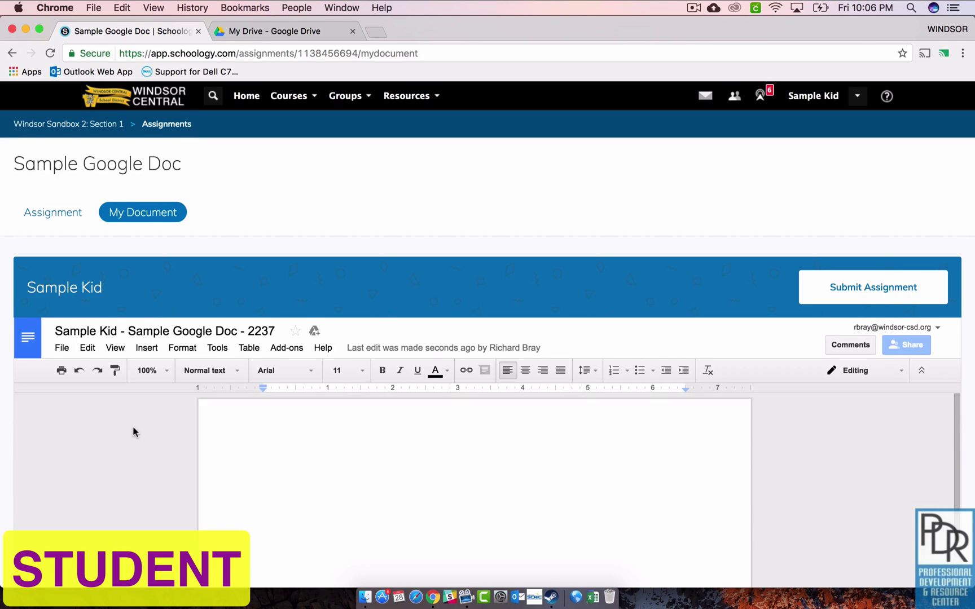
Step: Type 'Start working' in the student's document copy, then go to My Drive
scroll(704, 168, down, 3)
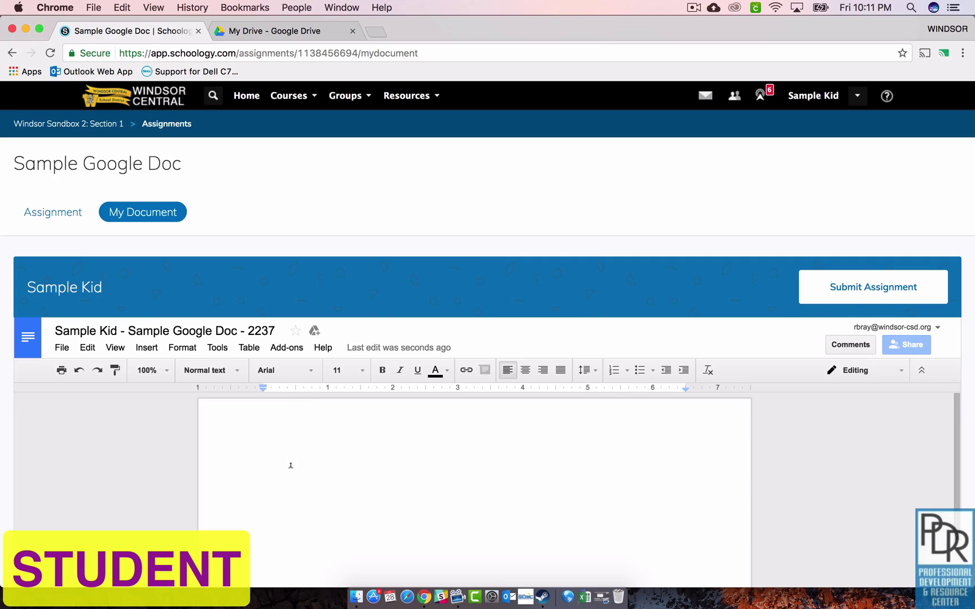
text(S)
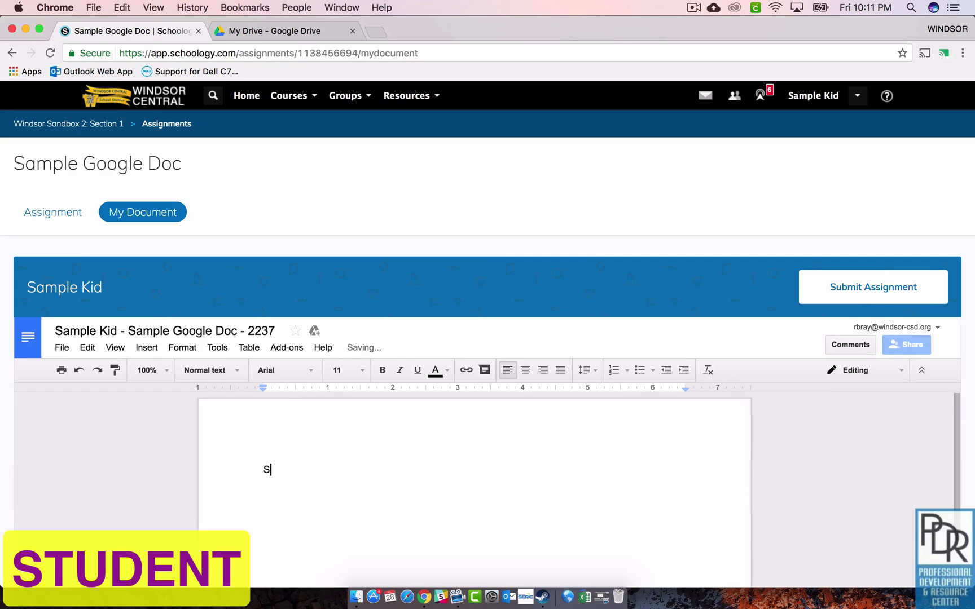
text(tart working)
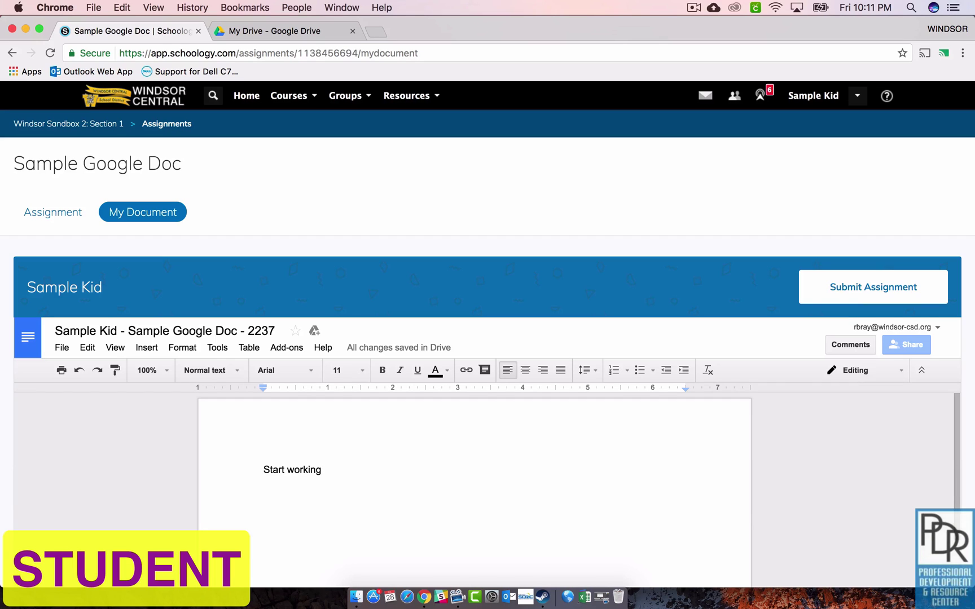
click(267, 32)
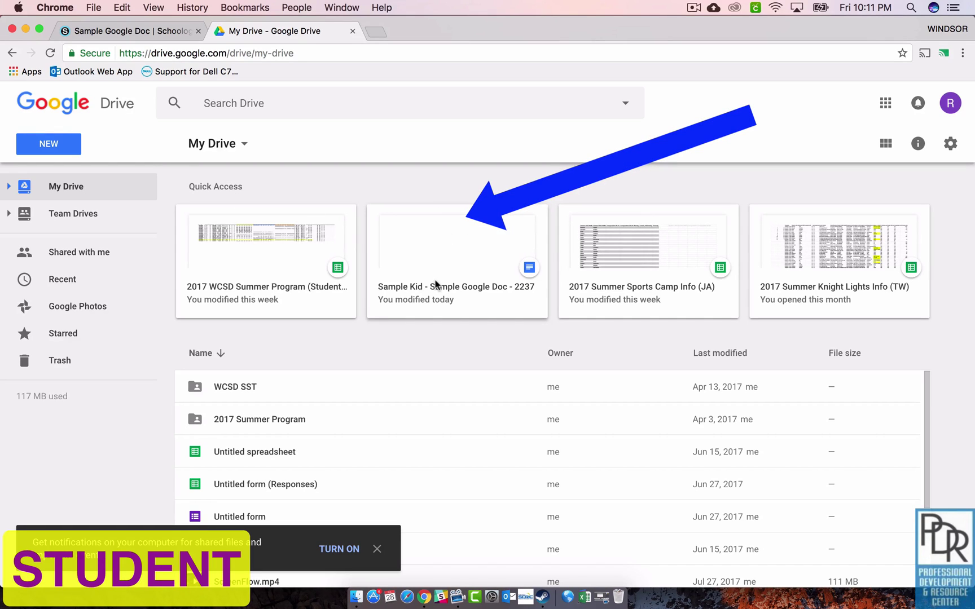
Step: Look in Shared with me, then return to My Drive to find the student's copy
click(116, 251)
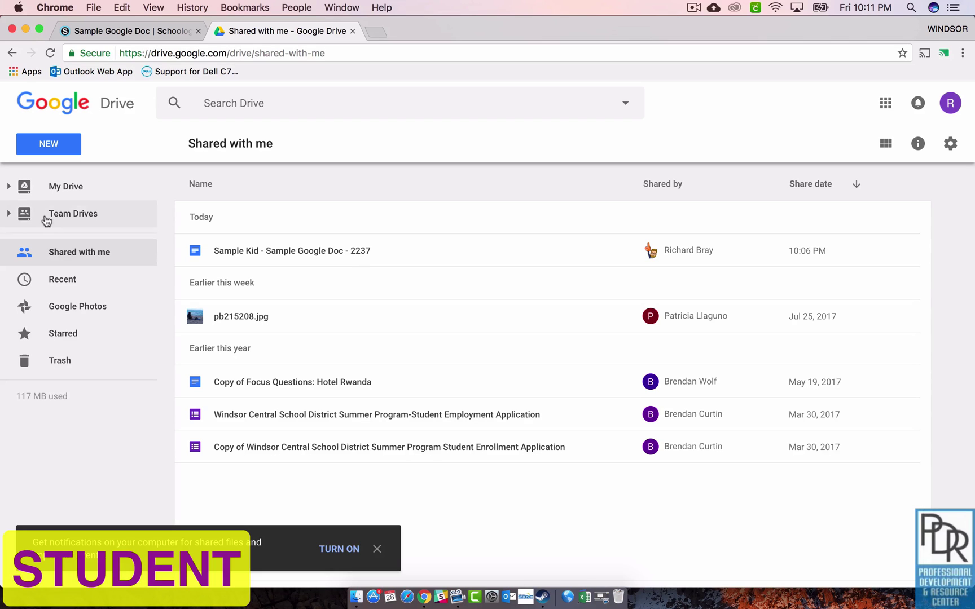
click(59, 189)
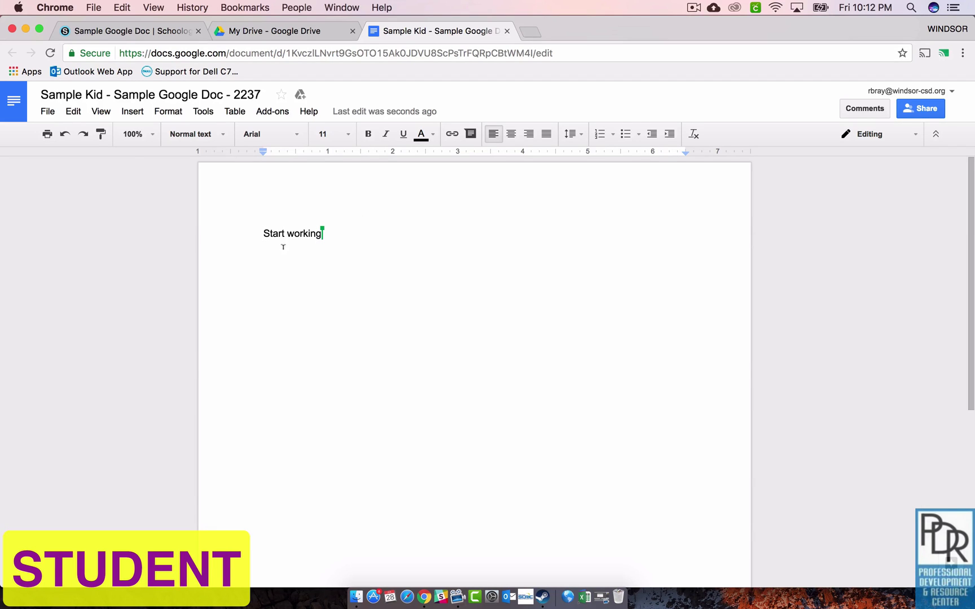
Step: Switch to the teacher's browser window showing the Google Drive assignment folder
mouse_move(324, 237)
click(158, 32)
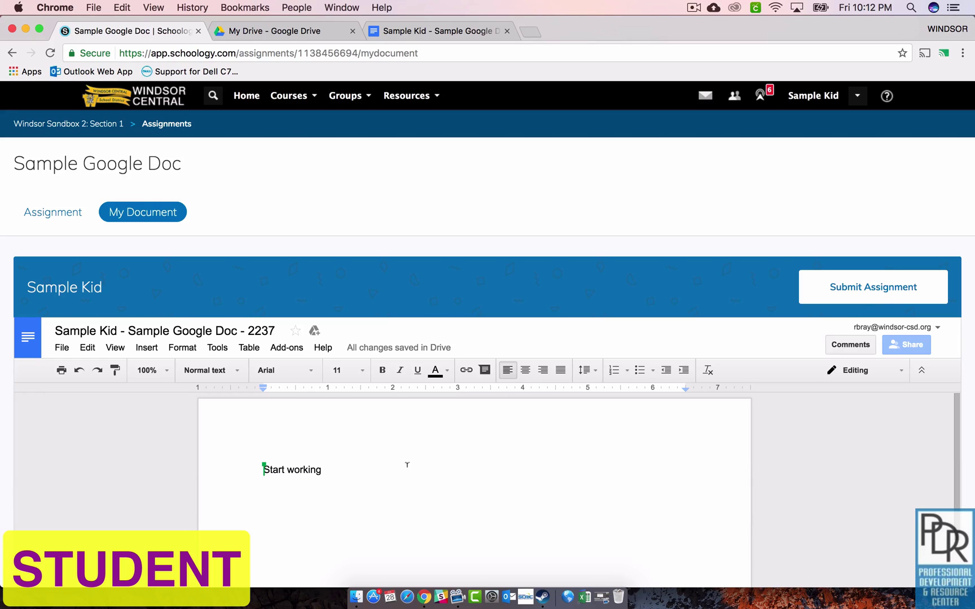
key(ctrl+Up)
click(341, 284)
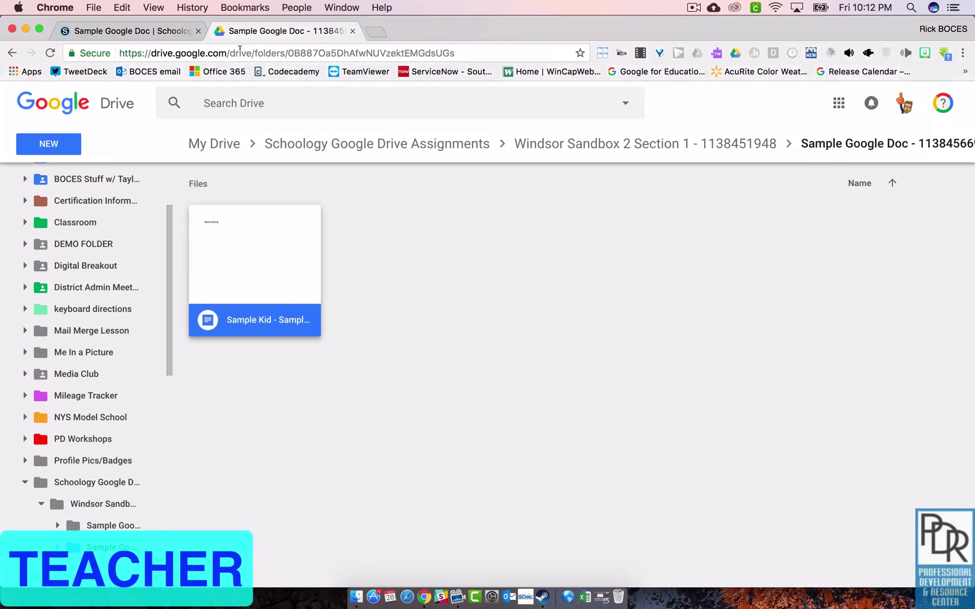
Step: Add a new line 'yup' below 'Start working' in the student's document
click(157, 32)
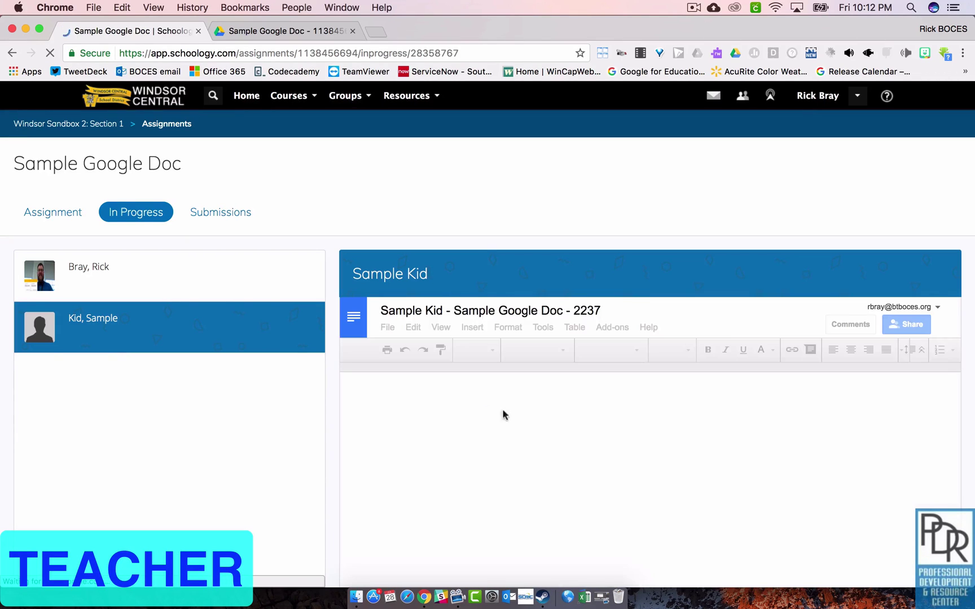
click(497, 442)
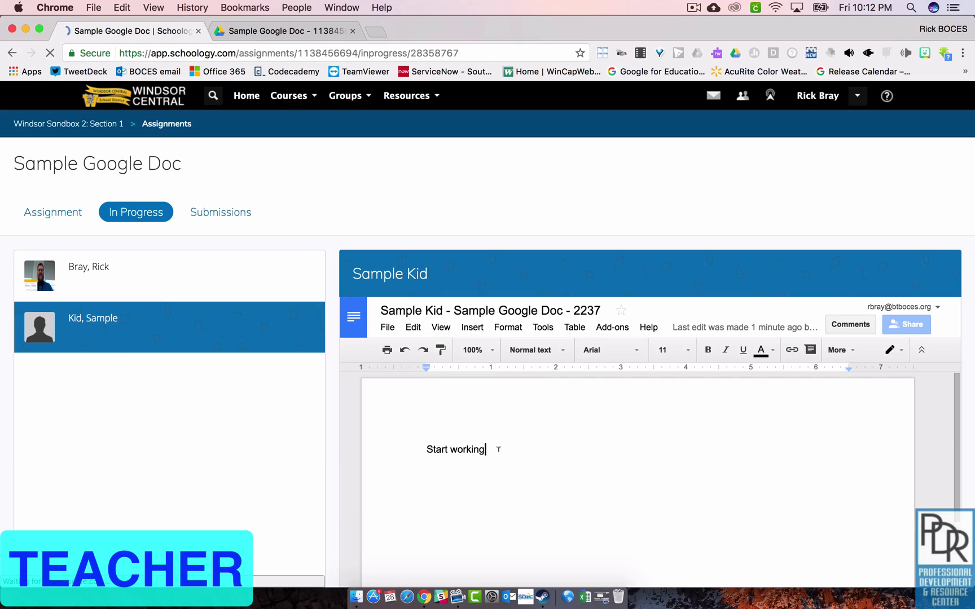
key(Return)
text(yup)
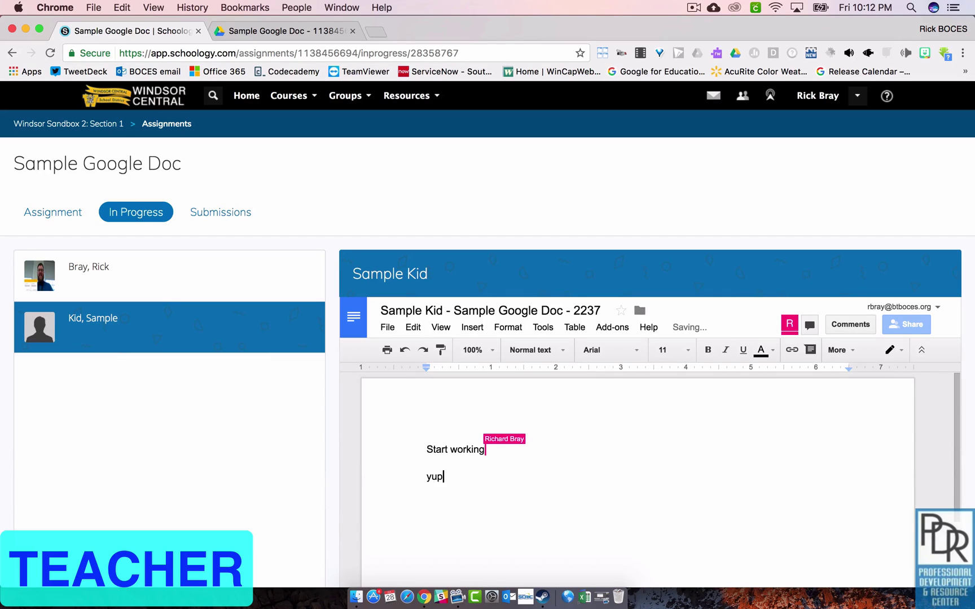
Step: Post the comment 'yup' on the word 'working'
double_click(439, 476)
click(447, 450)
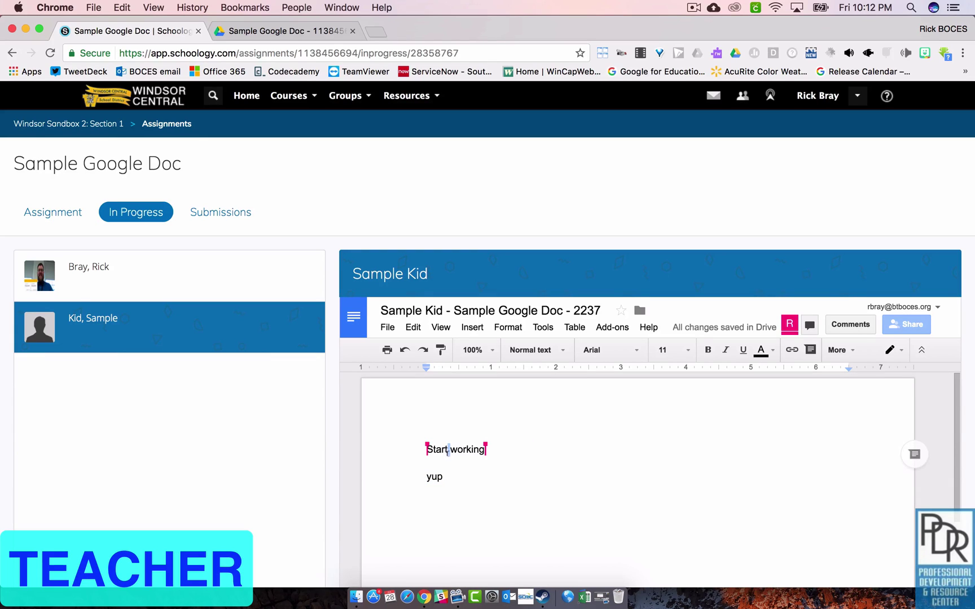
double_click(467, 450)
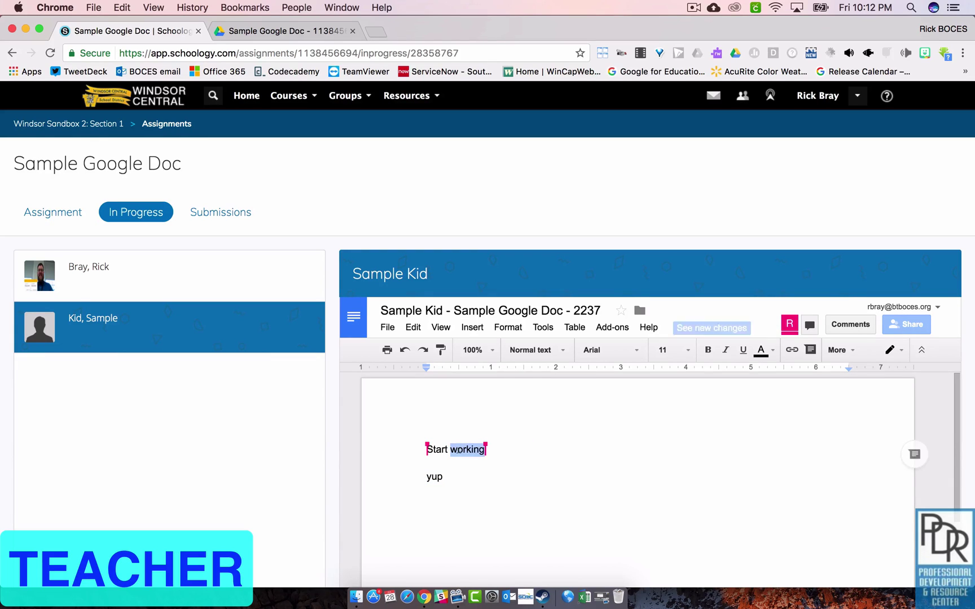
click(911, 453)
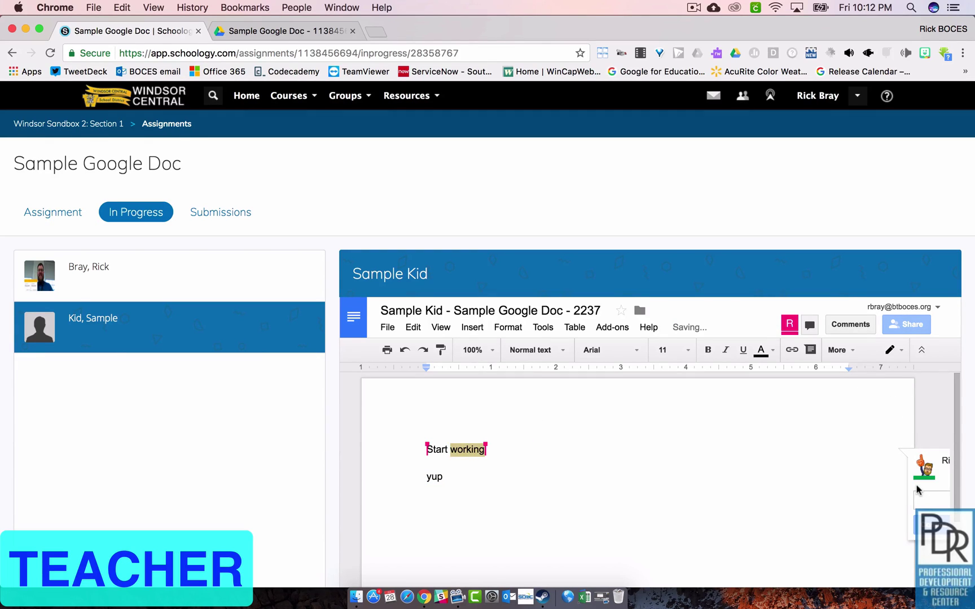
text(yup)
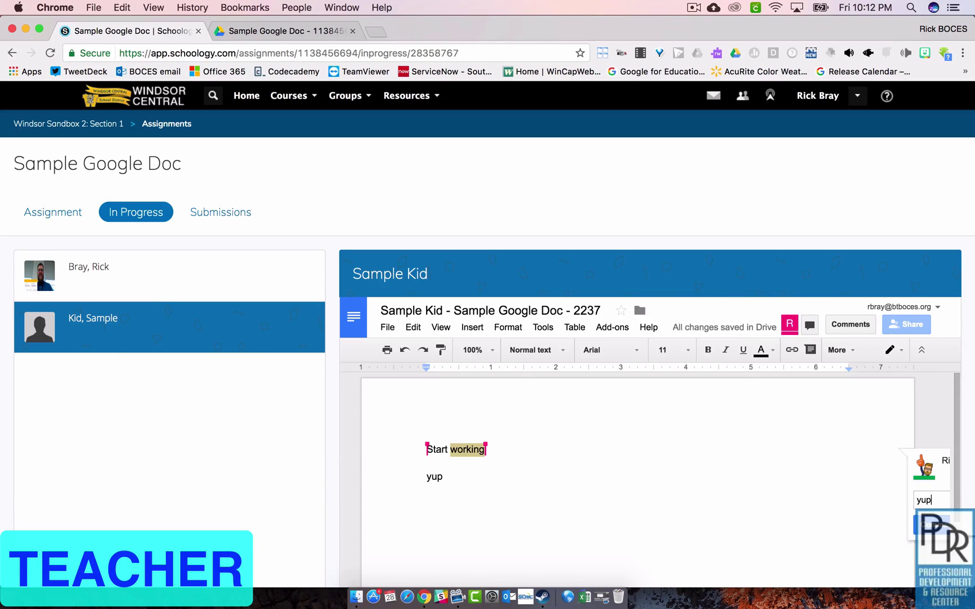
click(930, 526)
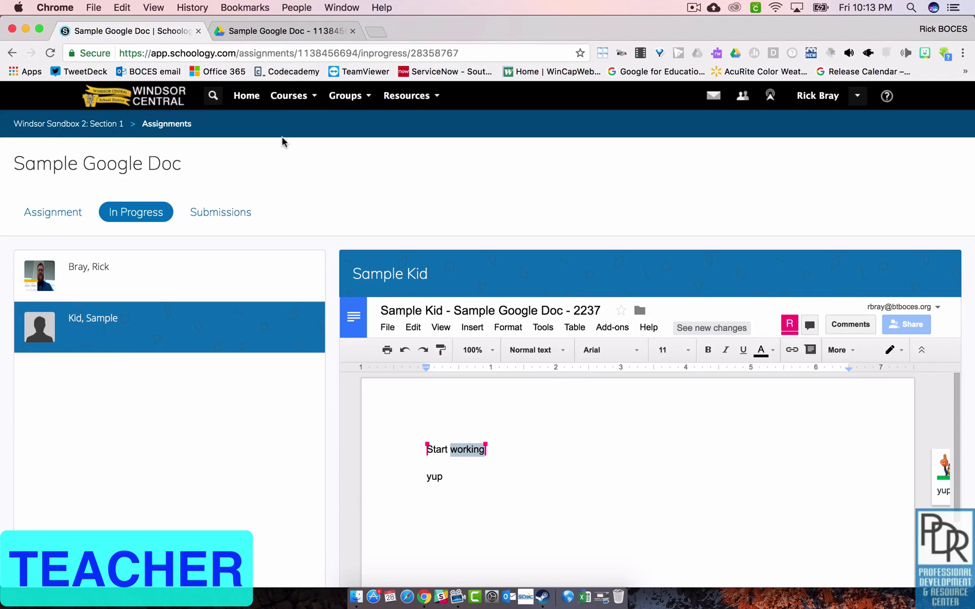
Step: Open the Schoology Google Drive Assignments folder in My Drive and expand its subfolders
click(268, 31)
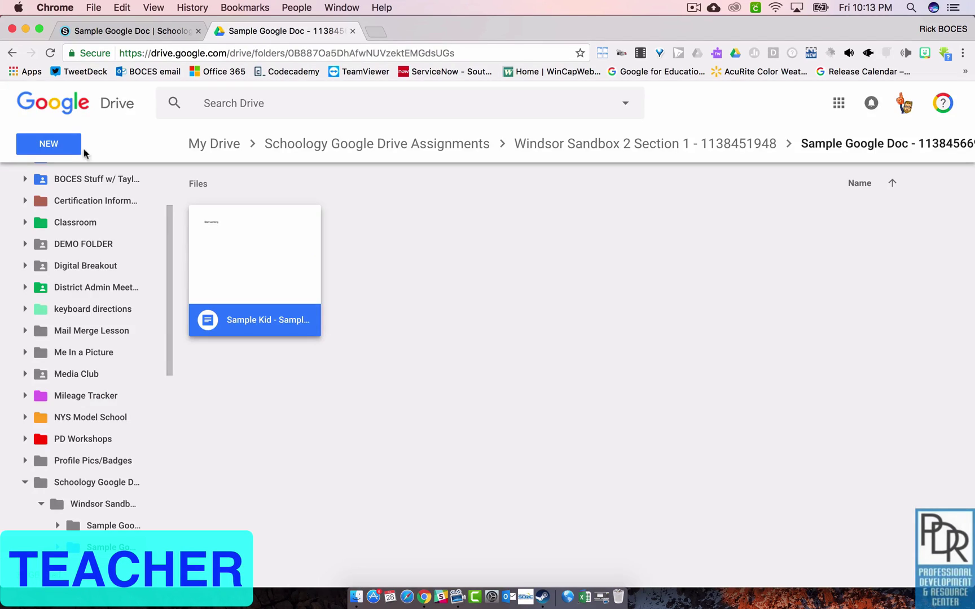
click(191, 149)
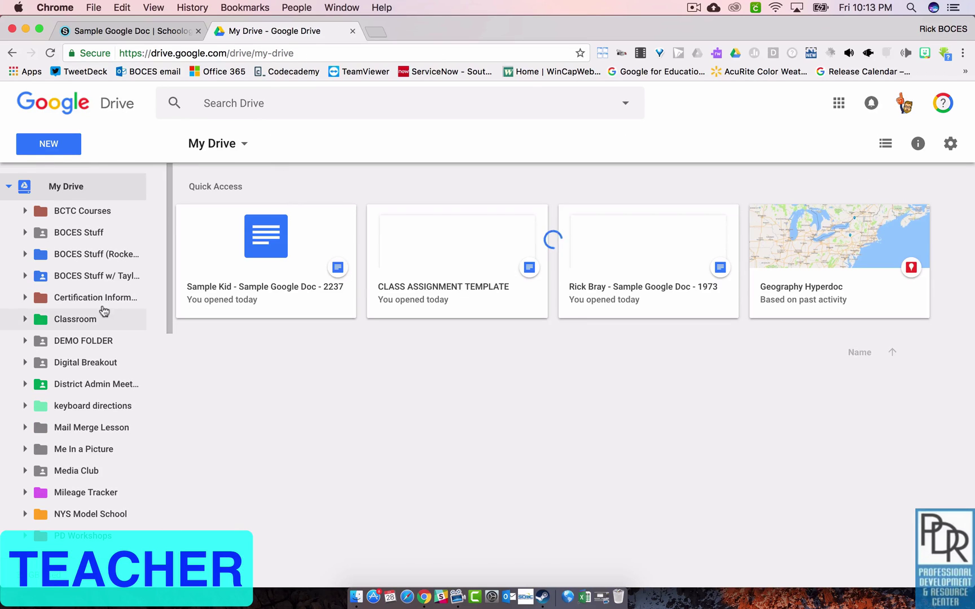
scroll(76, 464, down, 3)
click(78, 485)
click(24, 459)
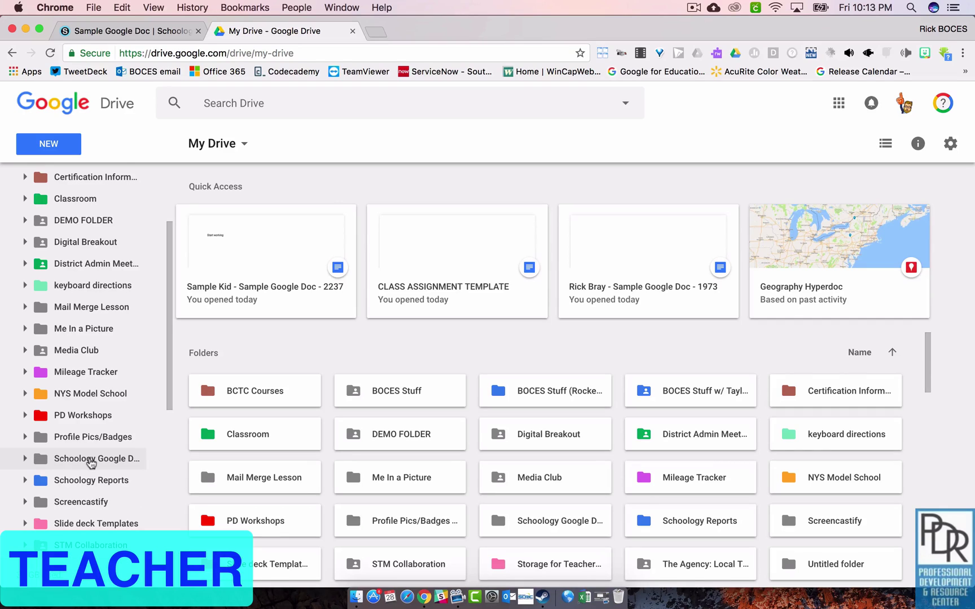
click(89, 460)
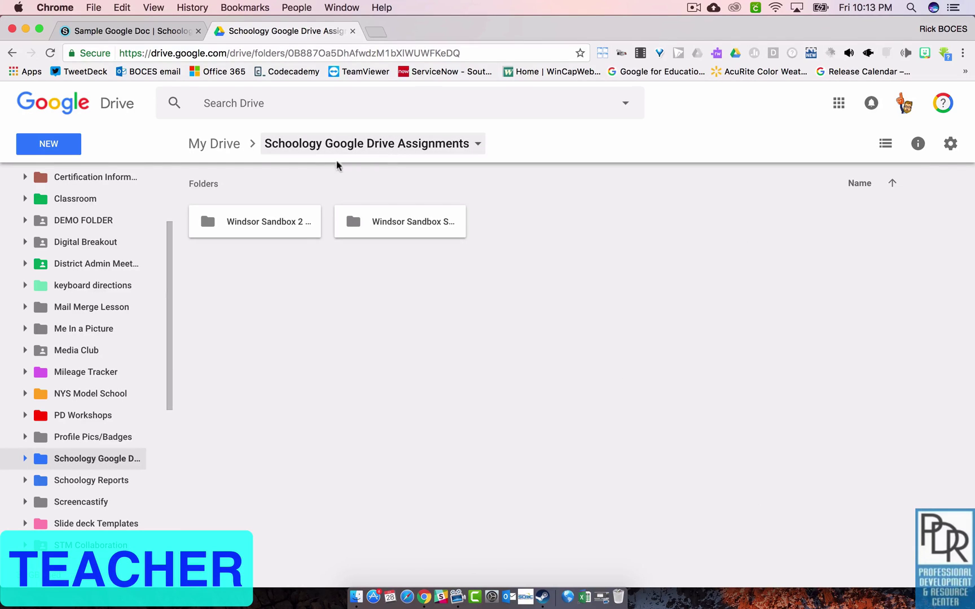
click(19, 461)
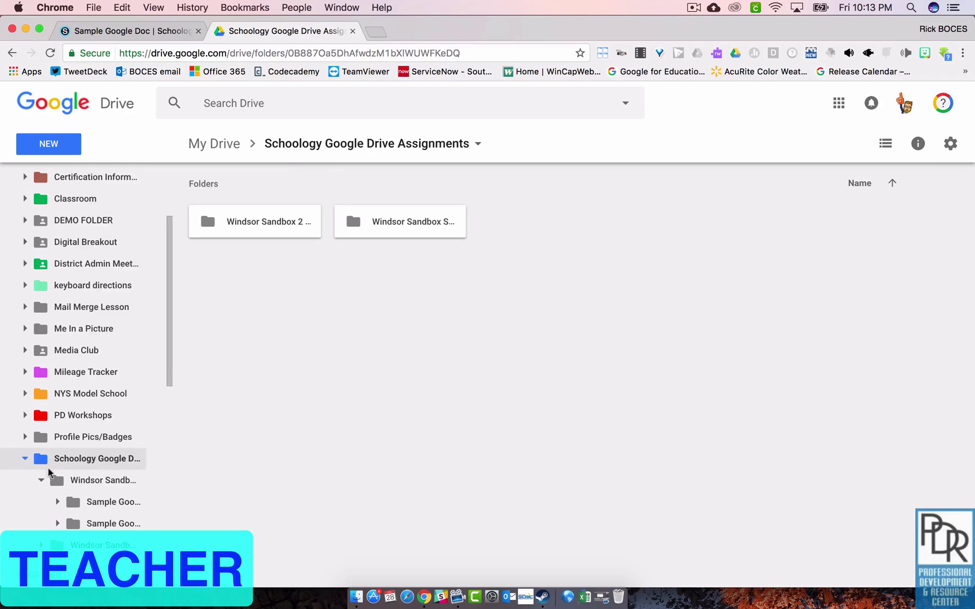
Step: Open the student's Sample Google Doc copy from Windsor Sandbox 2 Section 1 > Sample Google Doc
double_click(272, 224)
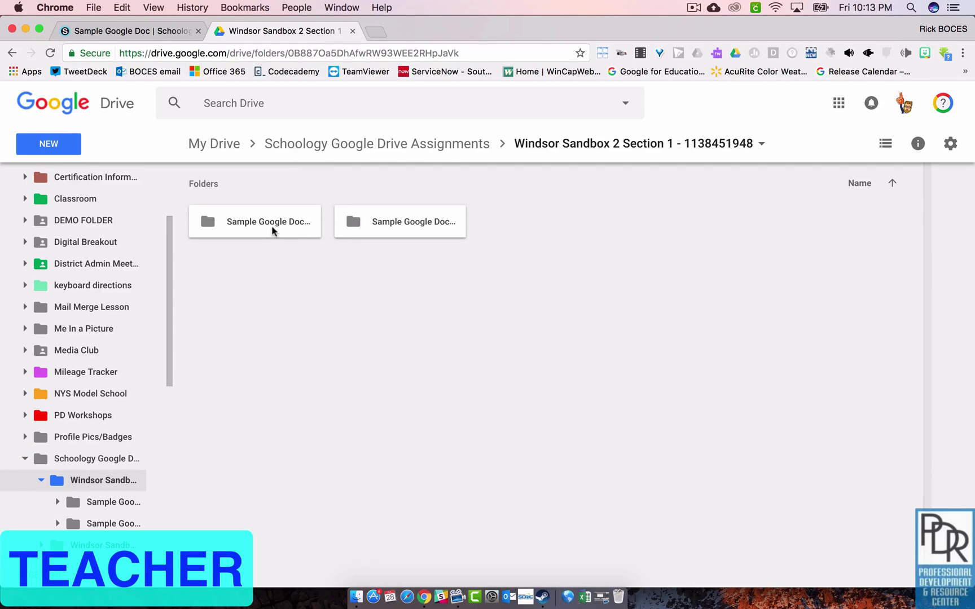
click(374, 222)
double_click(375, 221)
double_click(259, 257)
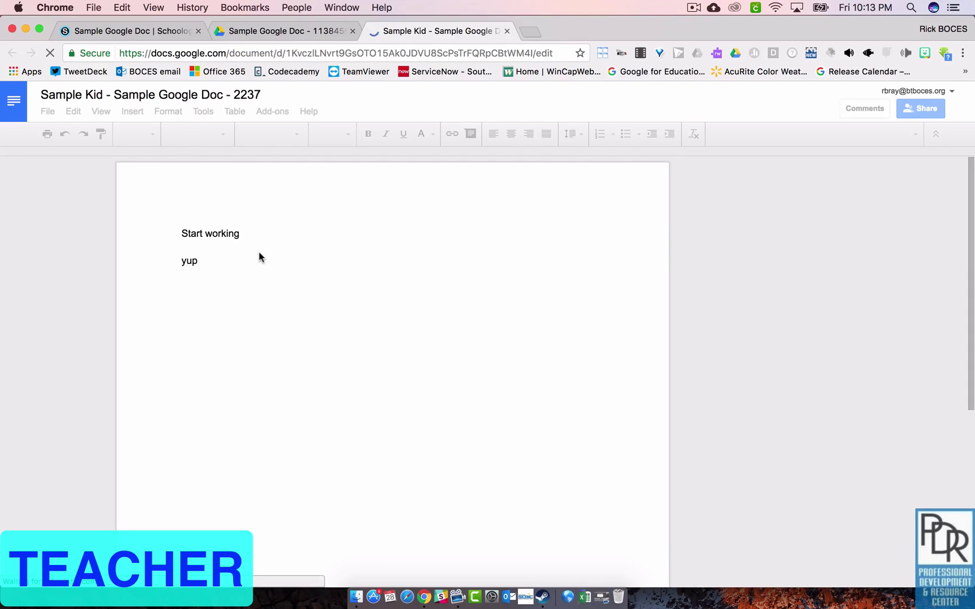